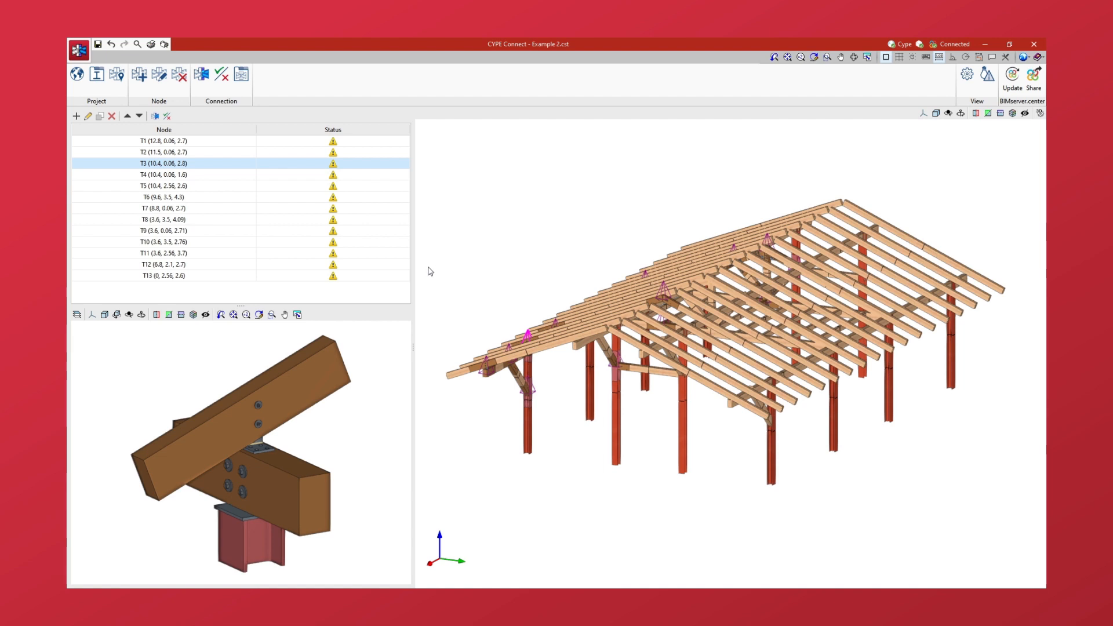
Open the connection applied to node T10 and bring up the loadcases of its analysis
click(212, 242)
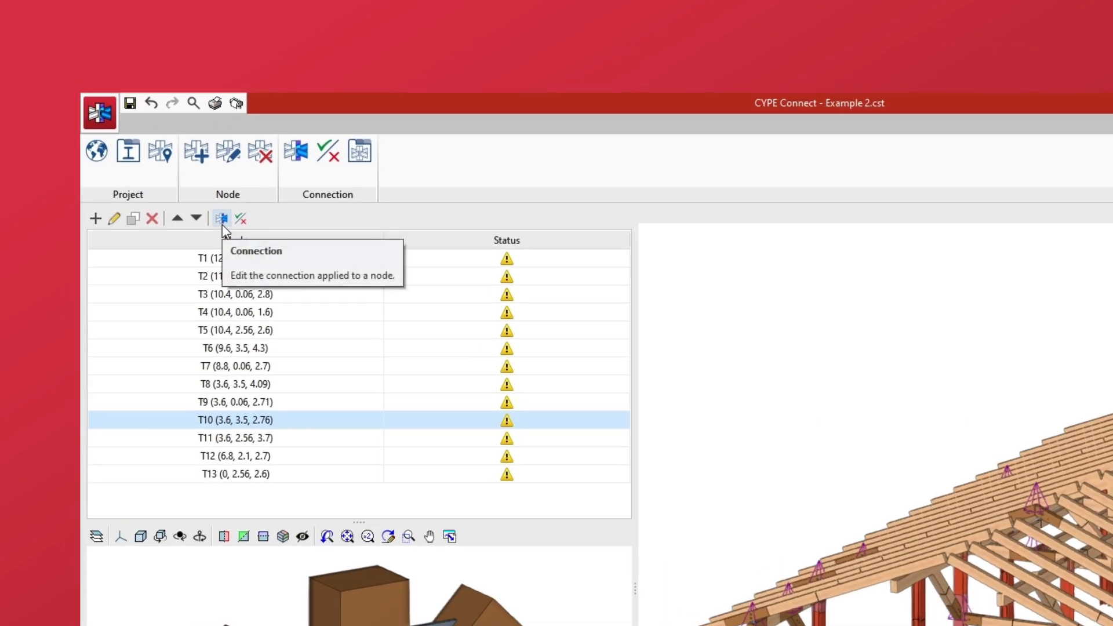
click(222, 222)
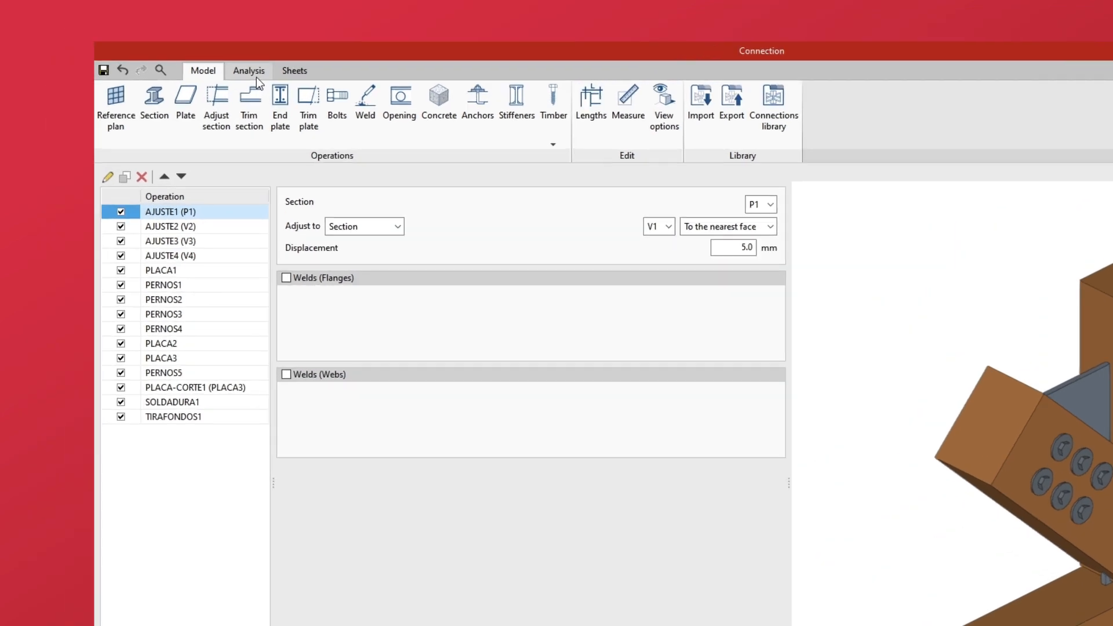
click(123, 23)
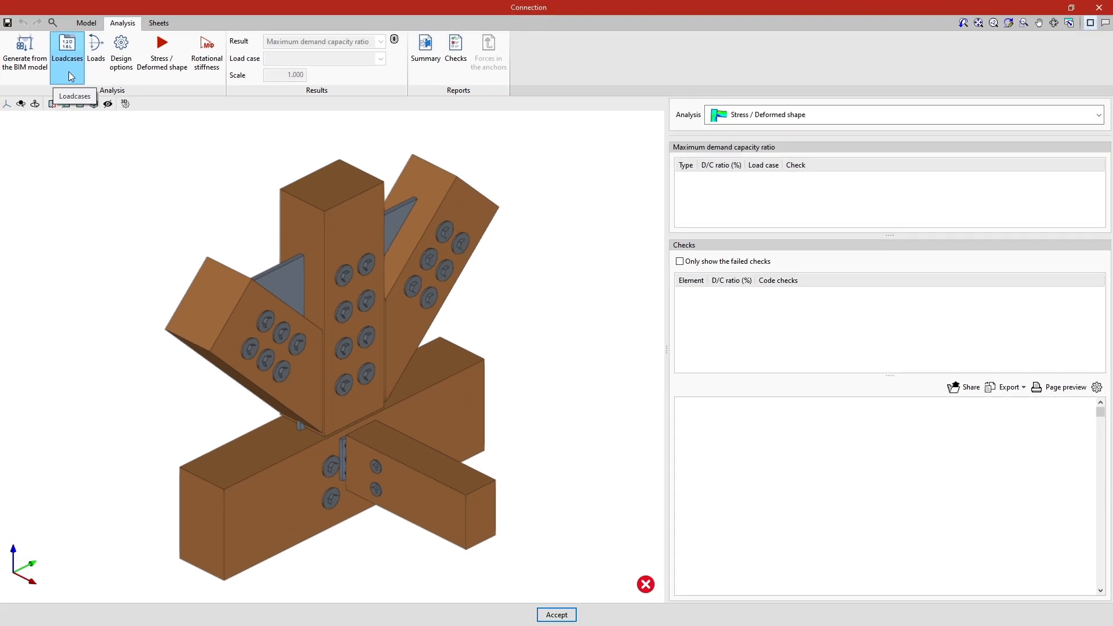
click(68, 74)
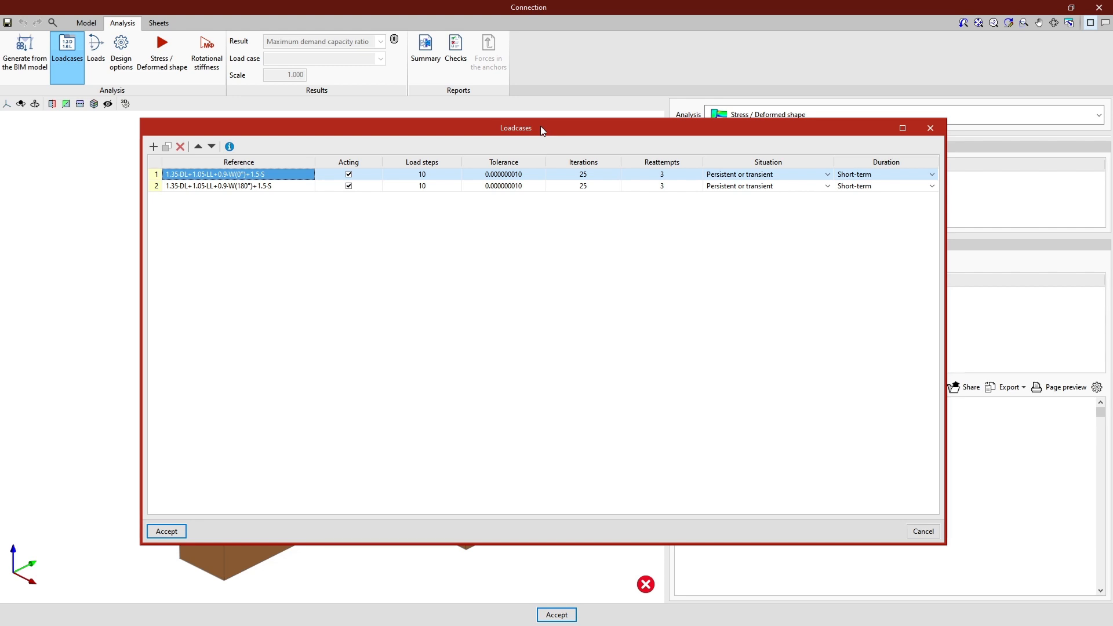
key(Down)
key(Up)
key(Down)
key(Up)
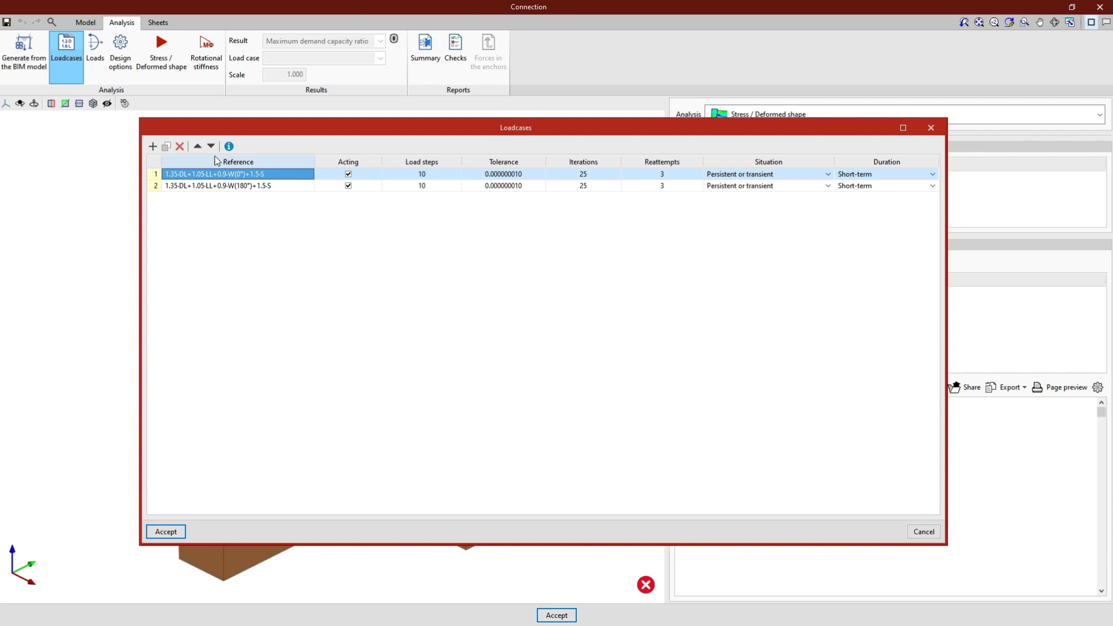
Add a third loadcase below the two existing ones and leave it acting
click(153, 147)
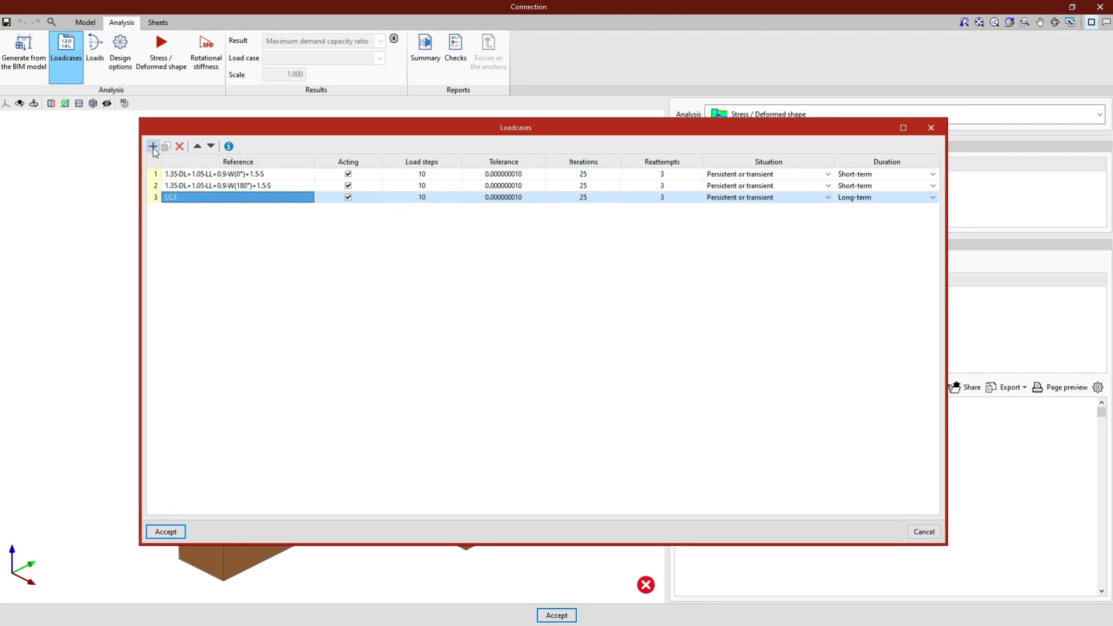
click(166, 147)
click(180, 146)
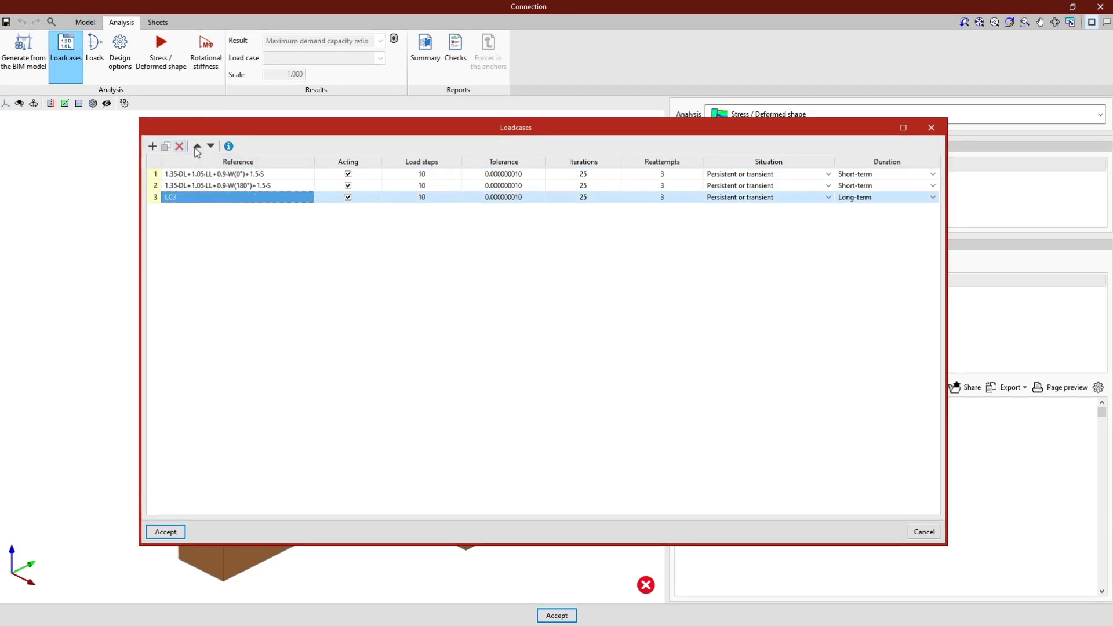
click(197, 146)
click(210, 146)
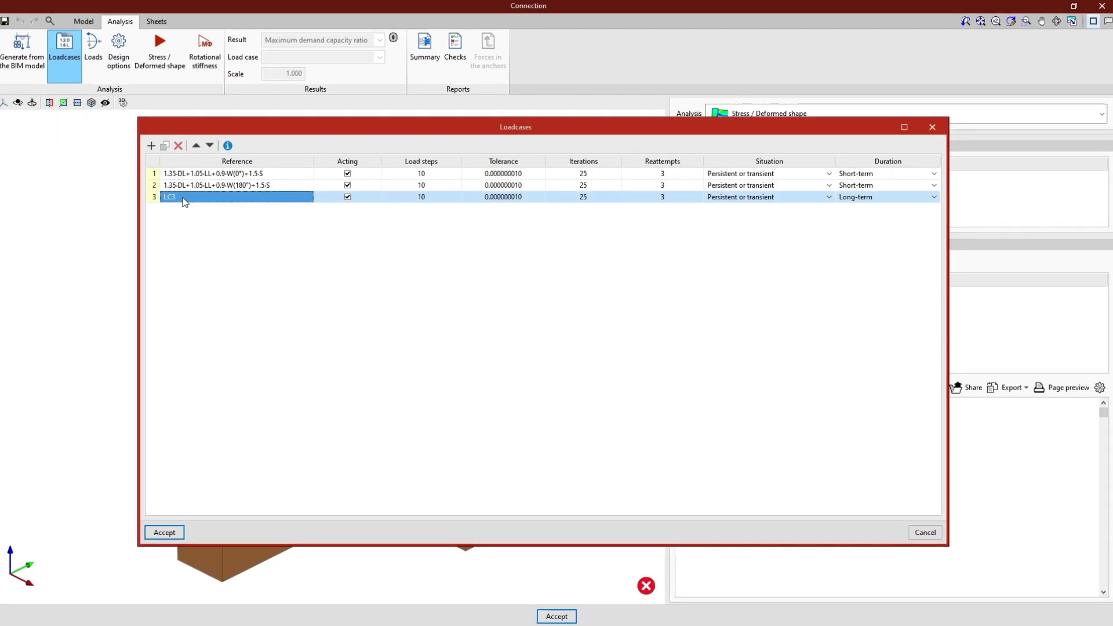
click(346, 197)
click(346, 198)
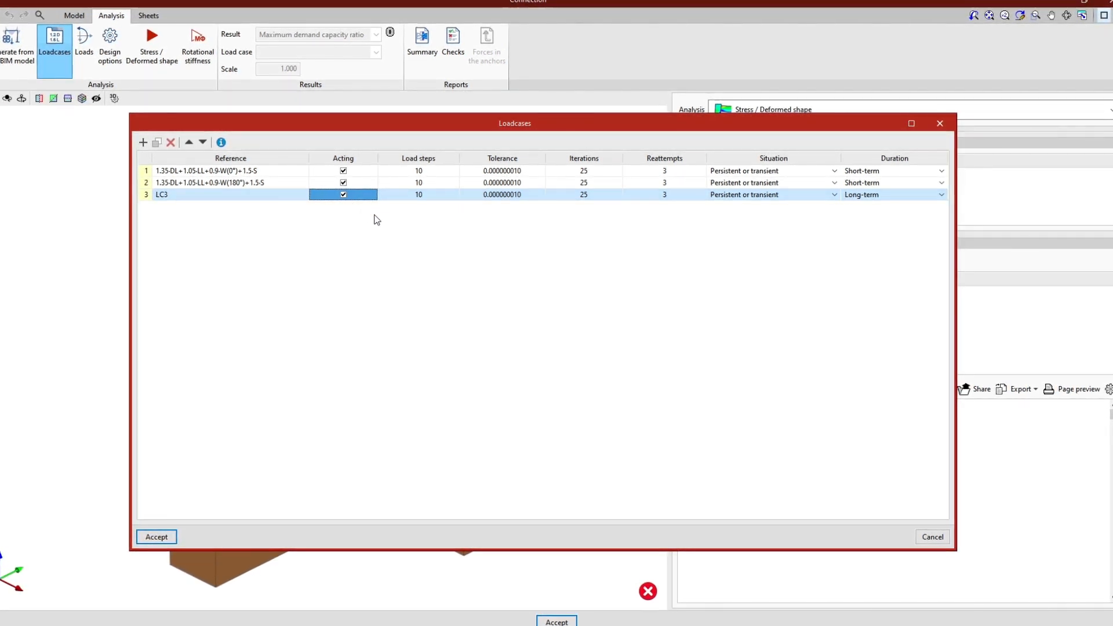
Set the number of load steps of the third loadcase to 5
click(428, 201)
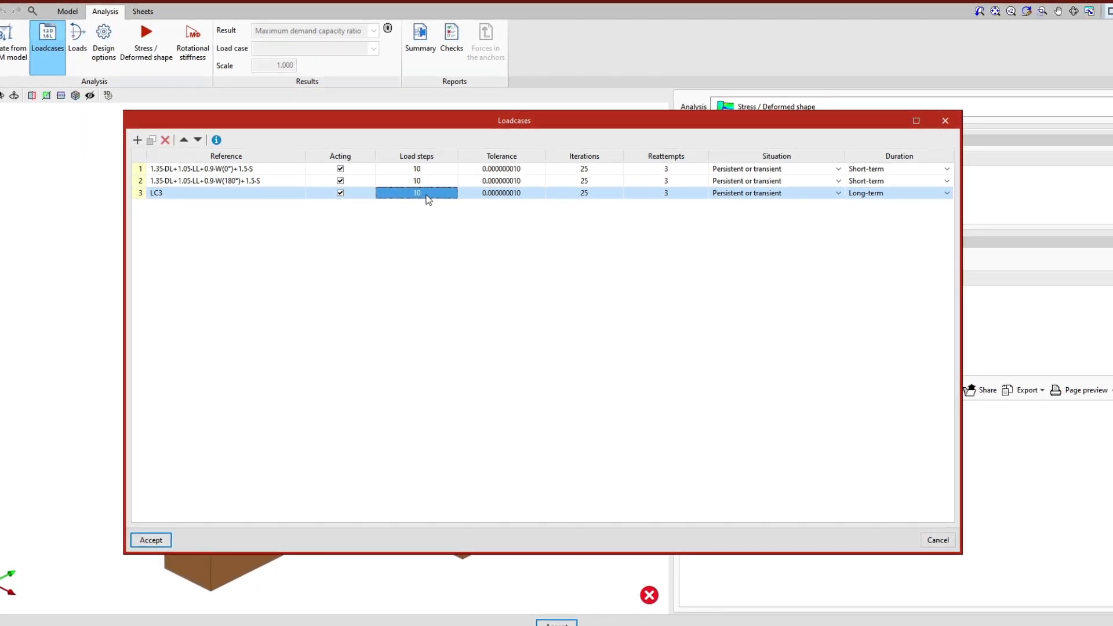
double_click(428, 199)
text(5)
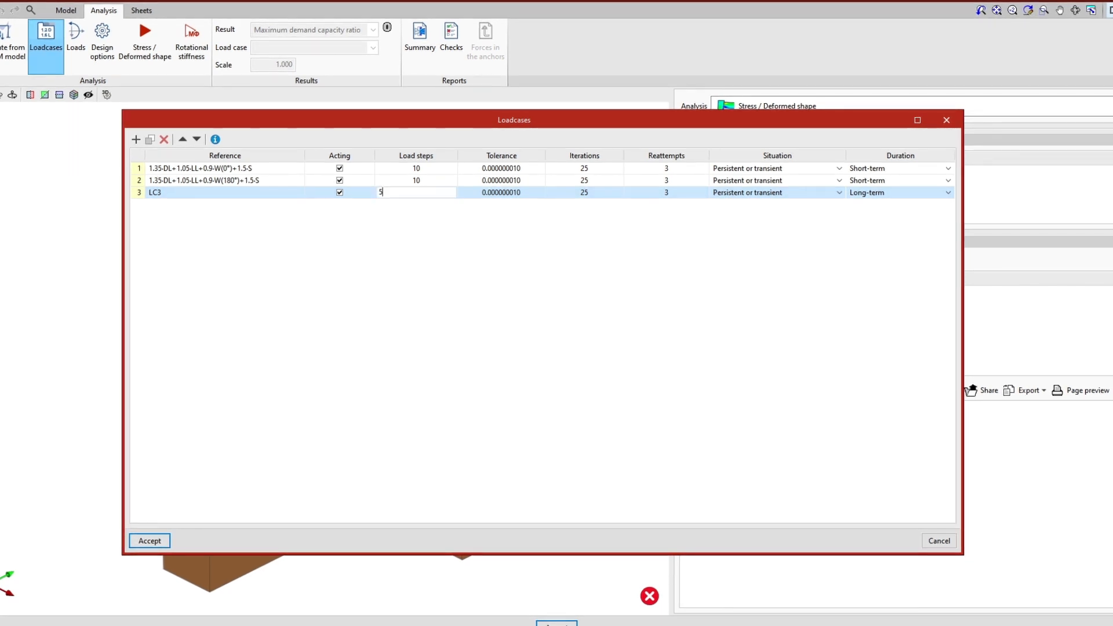
key(Return)
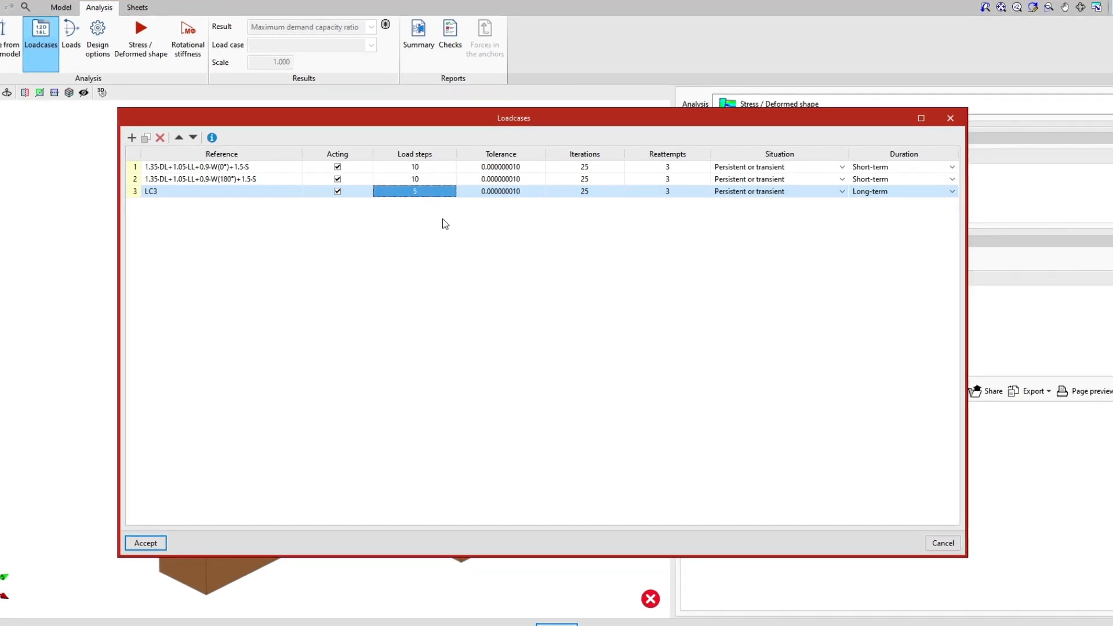
Set the convergence tolerance of the third loadcase to 0.000001000
click(525, 192)
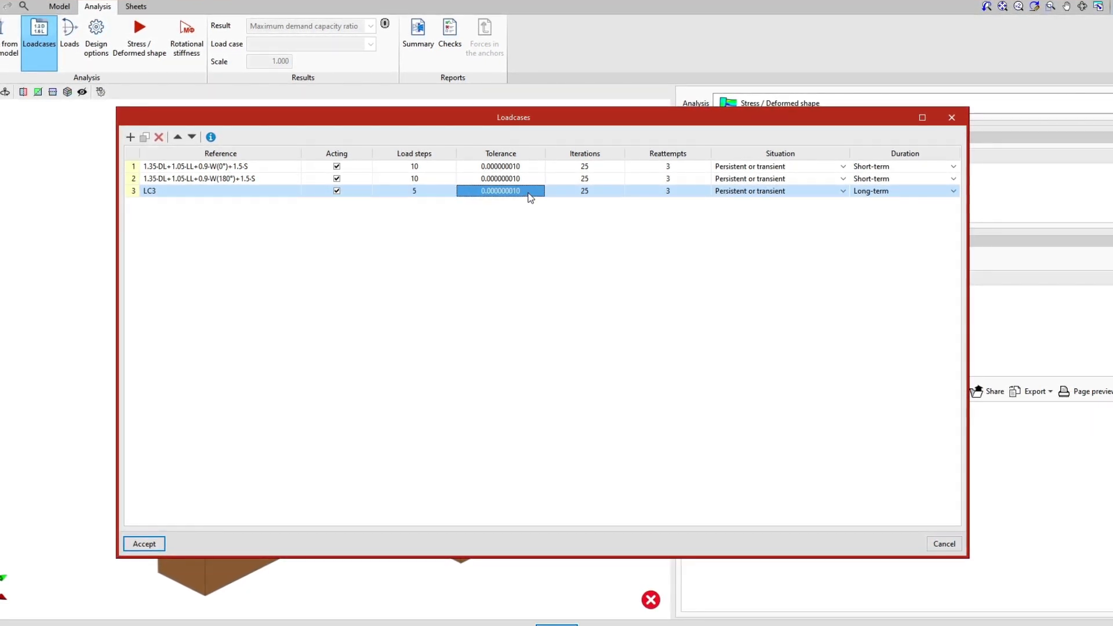
click(595, 192)
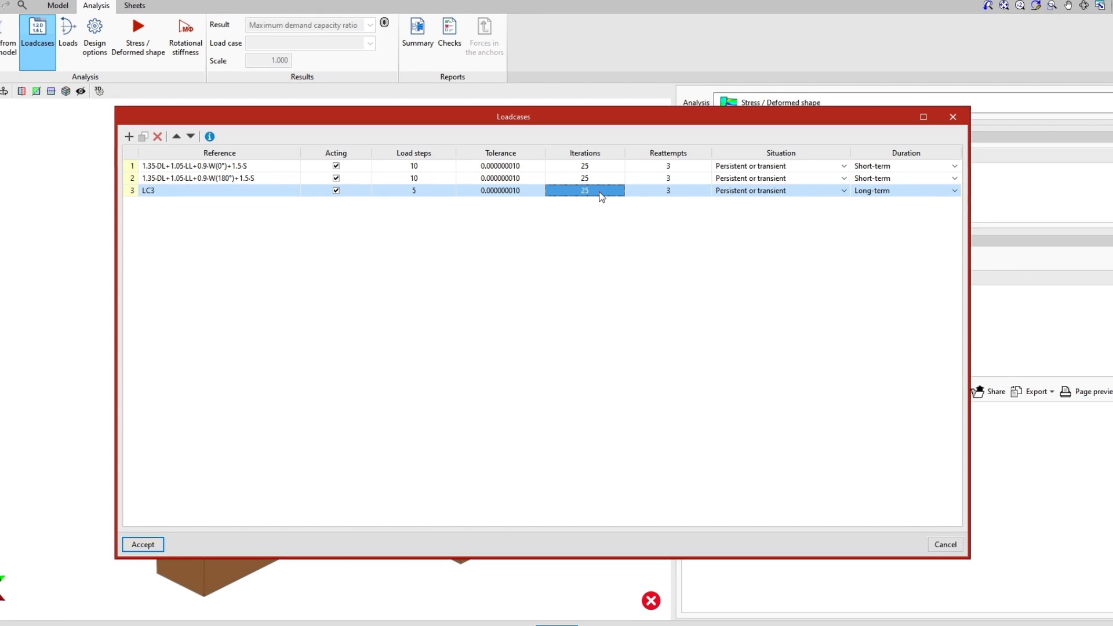
click(528, 193)
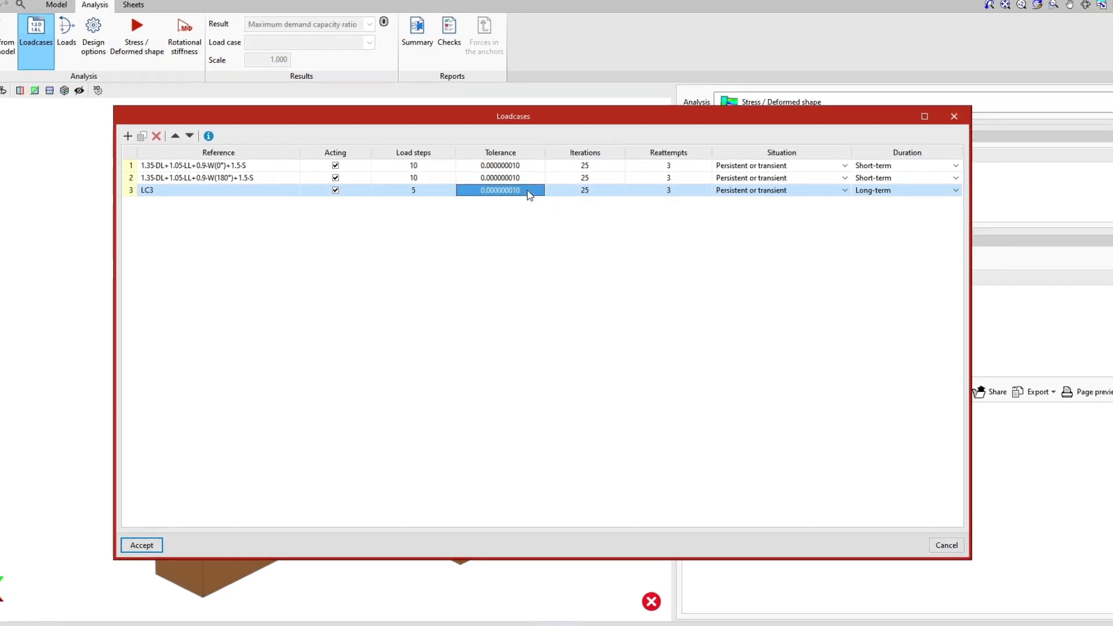
text(0.)
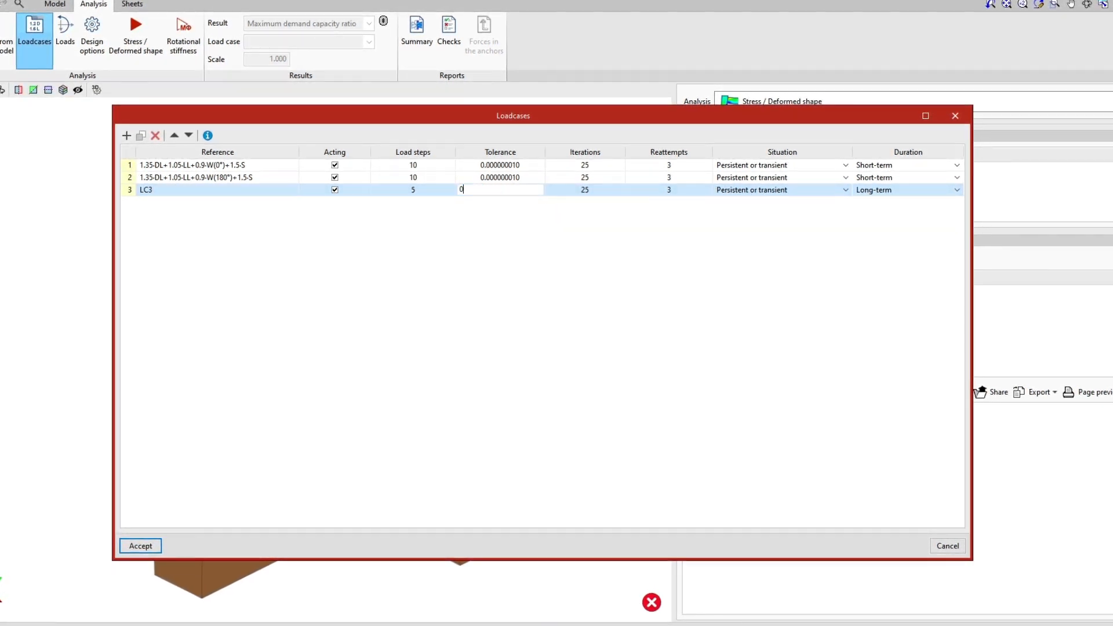
text(000)
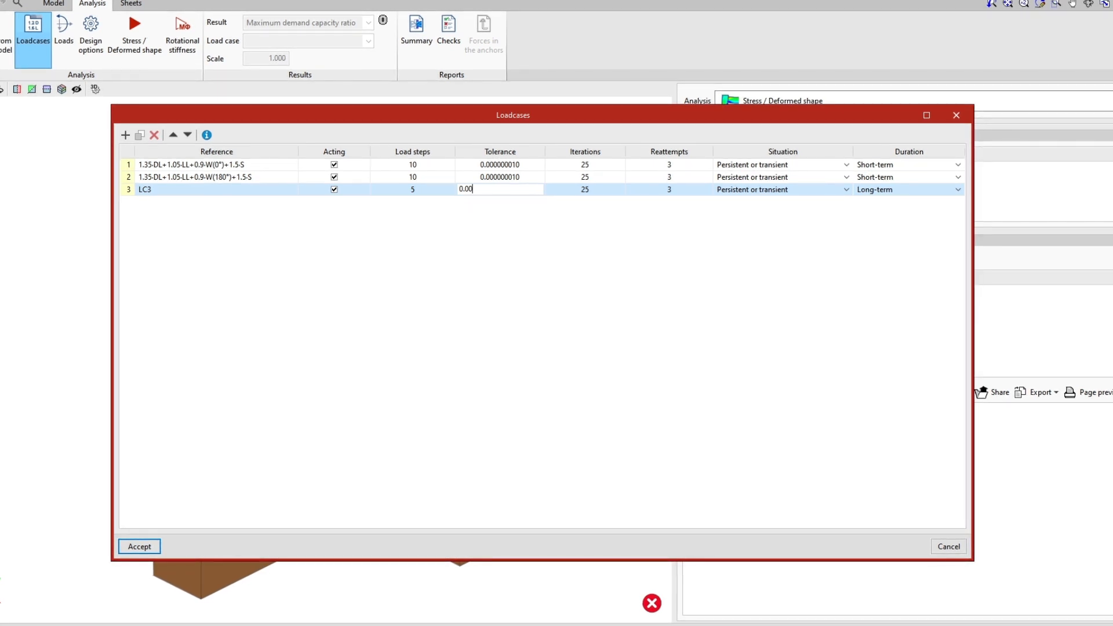
text(0010)
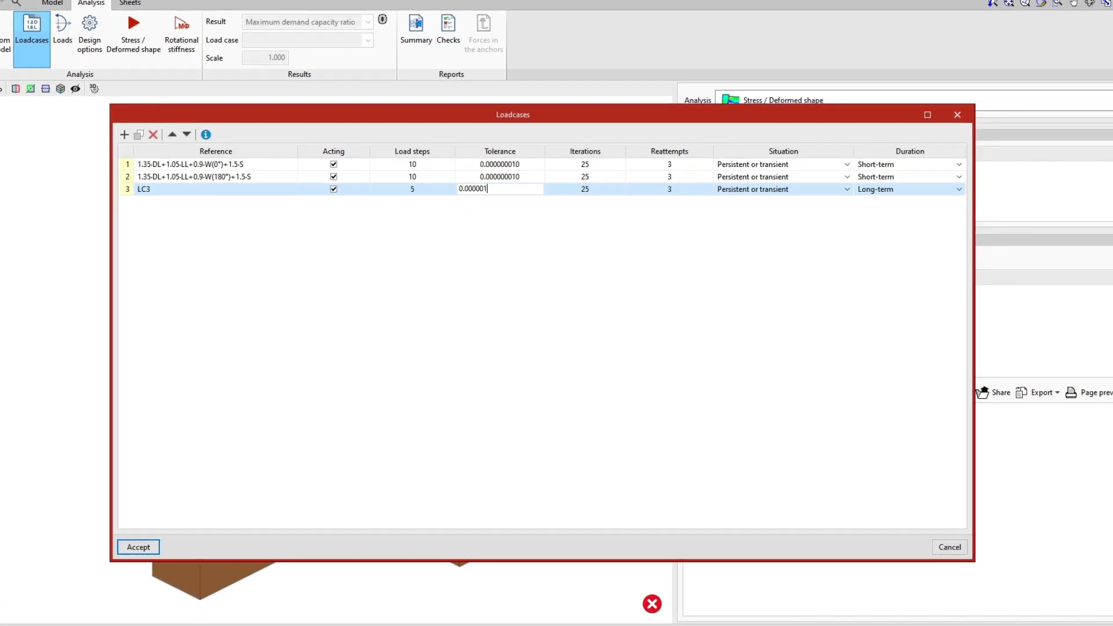
text(00)
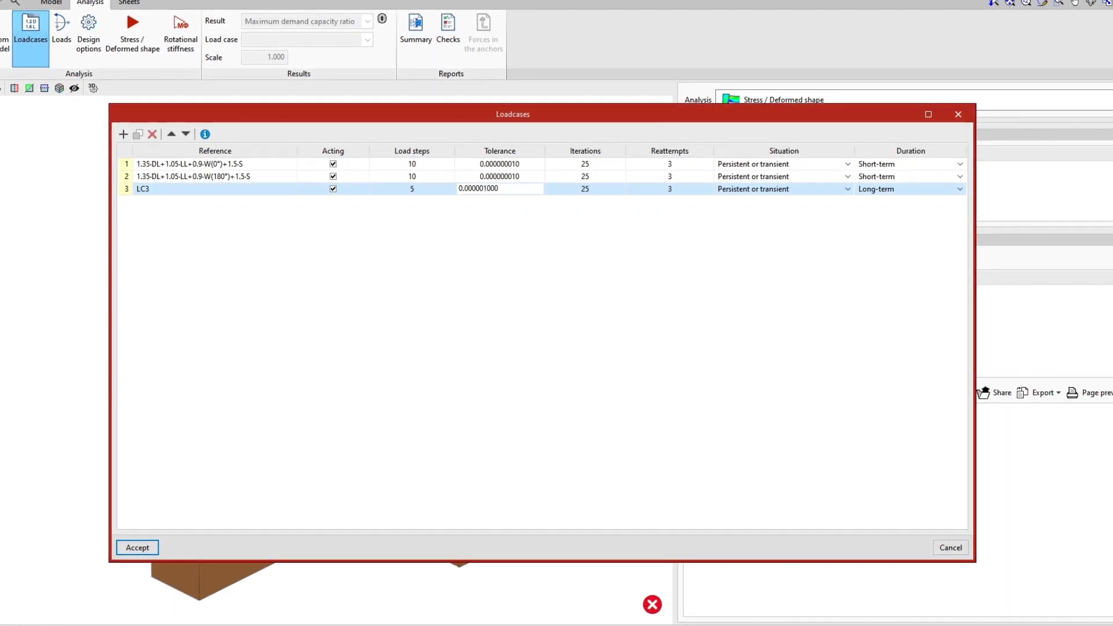
key(Return)
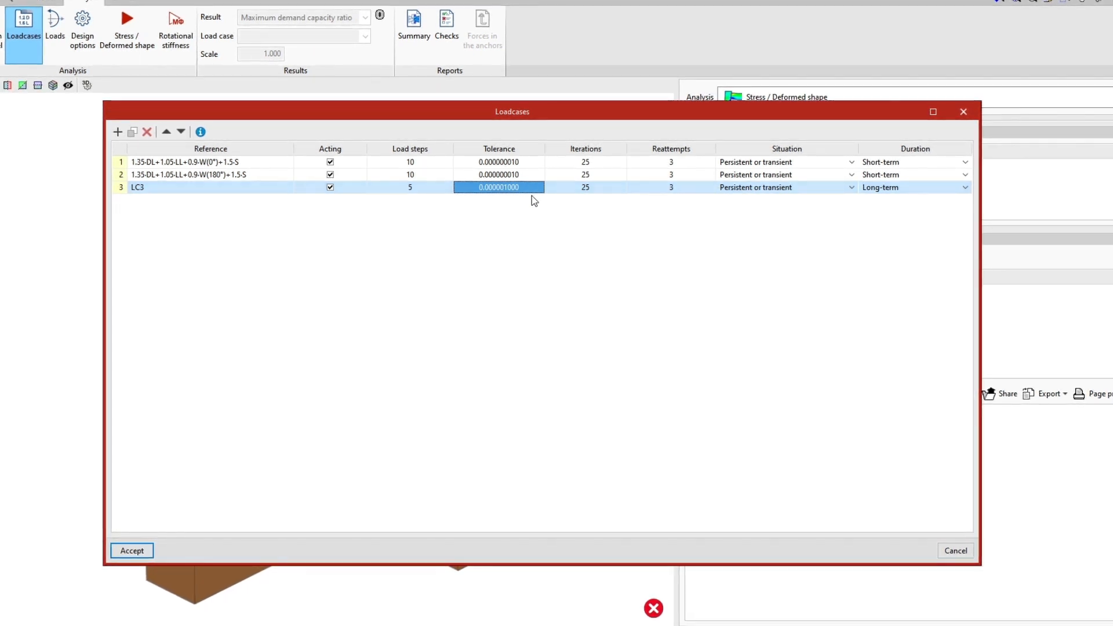
Set the third loadcase's iterations to 10 and its reattempts to 5
click(596, 187)
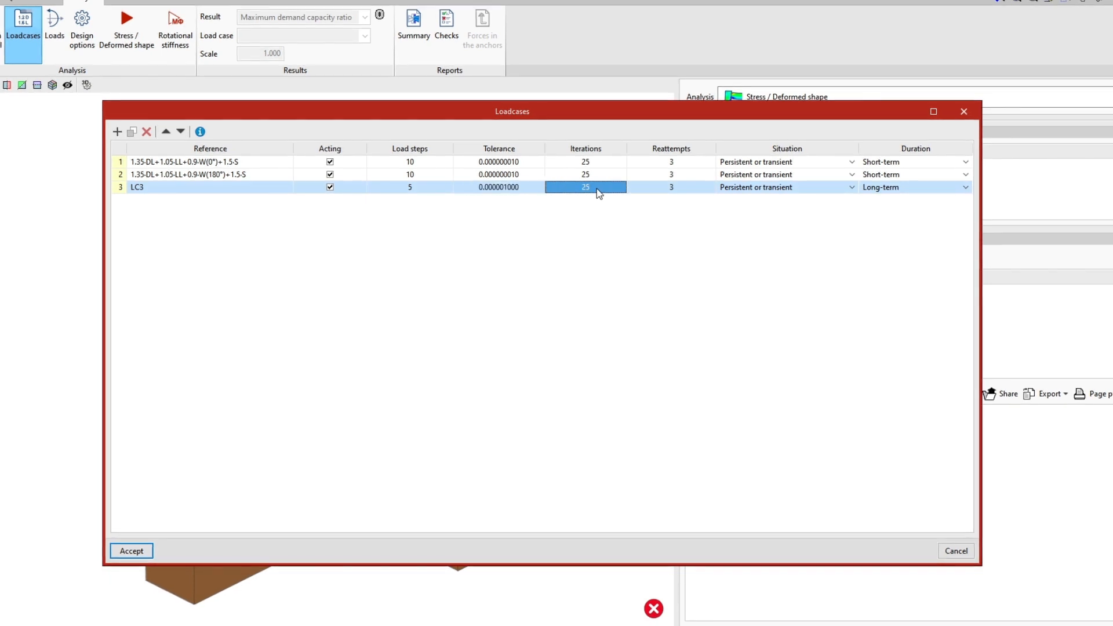
click(596, 189)
text(10)
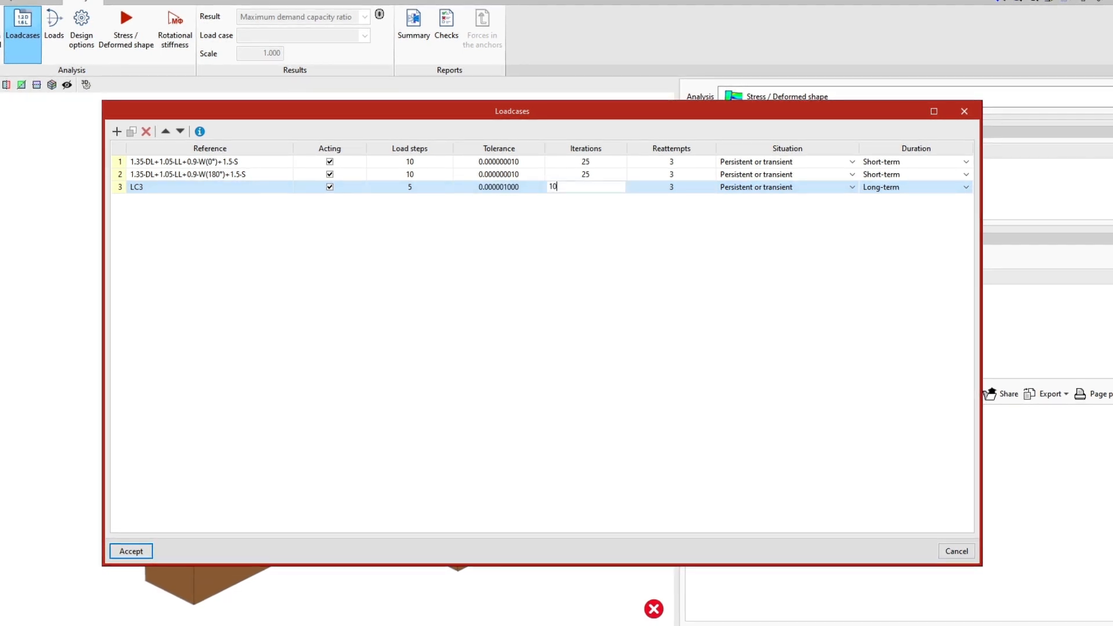
key(Return)
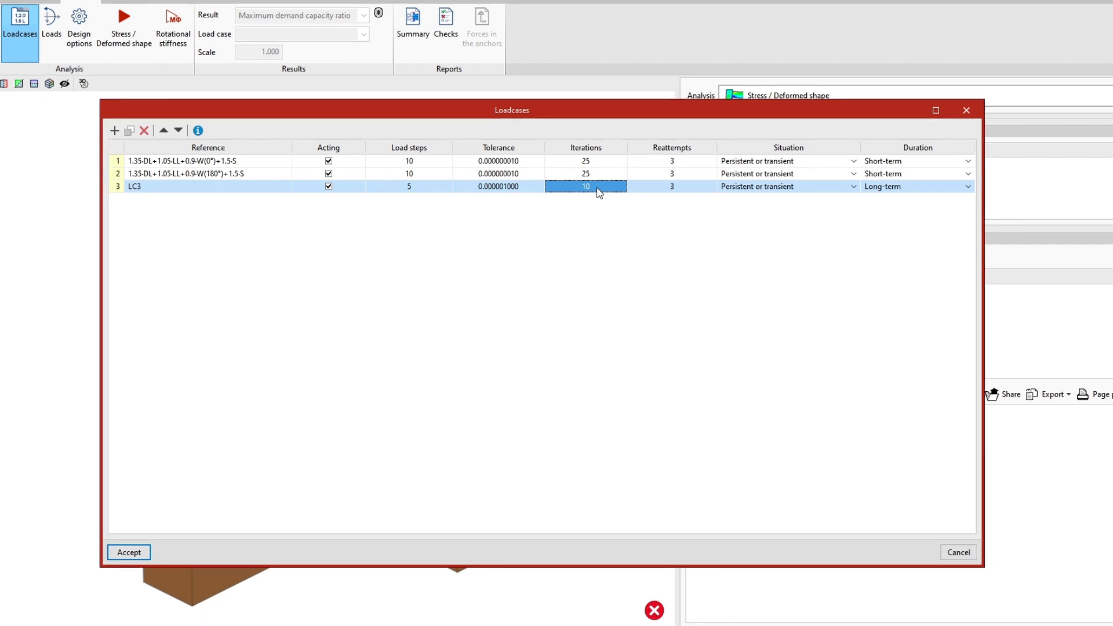
click(680, 187)
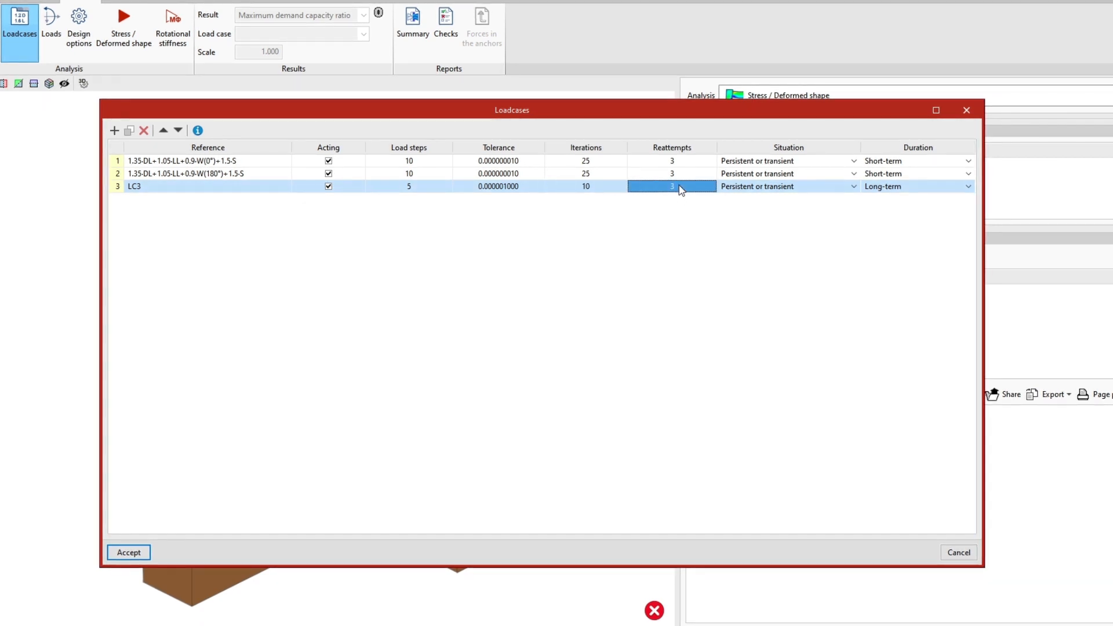
click(679, 187)
text(5)
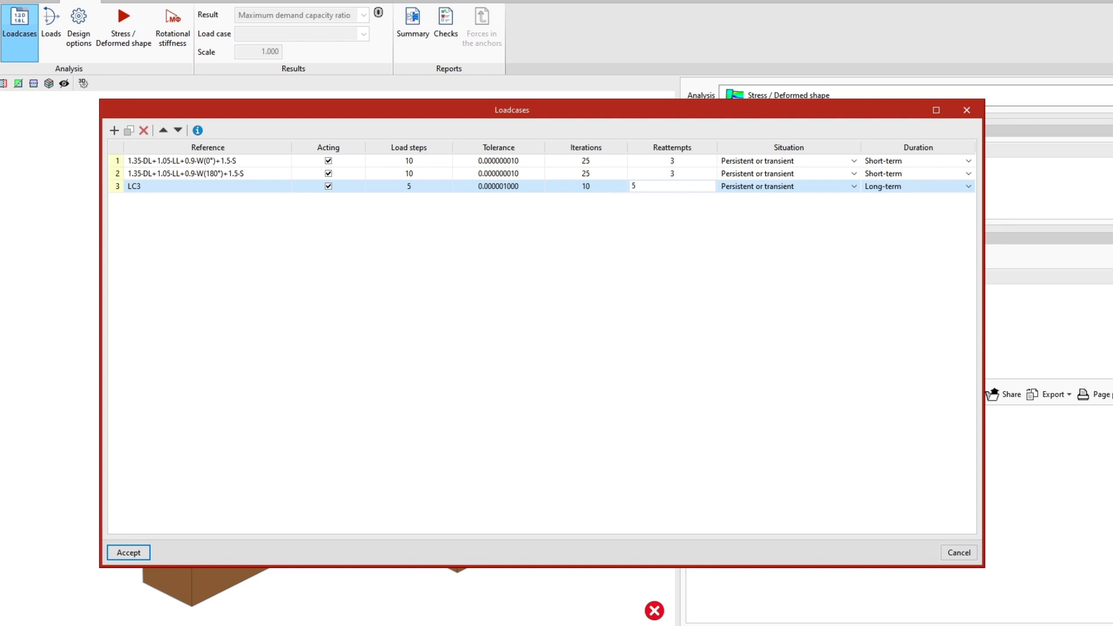
key(Return)
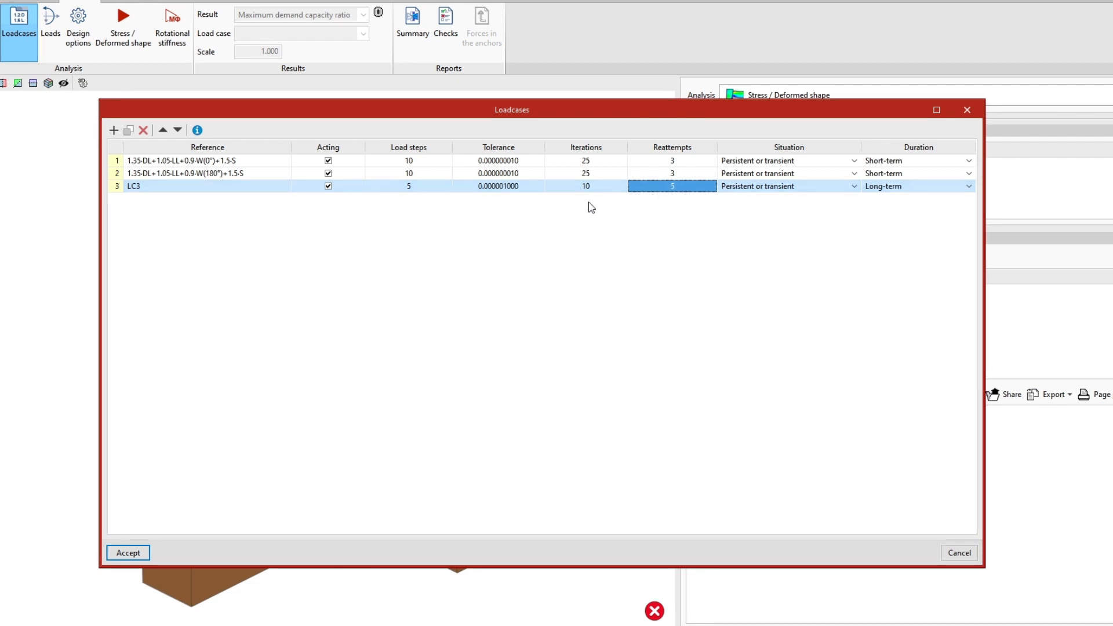
Add a fourth loadcase to the list, keeping its default load steps, tolerance, iterations and reattempts
click(113, 131)
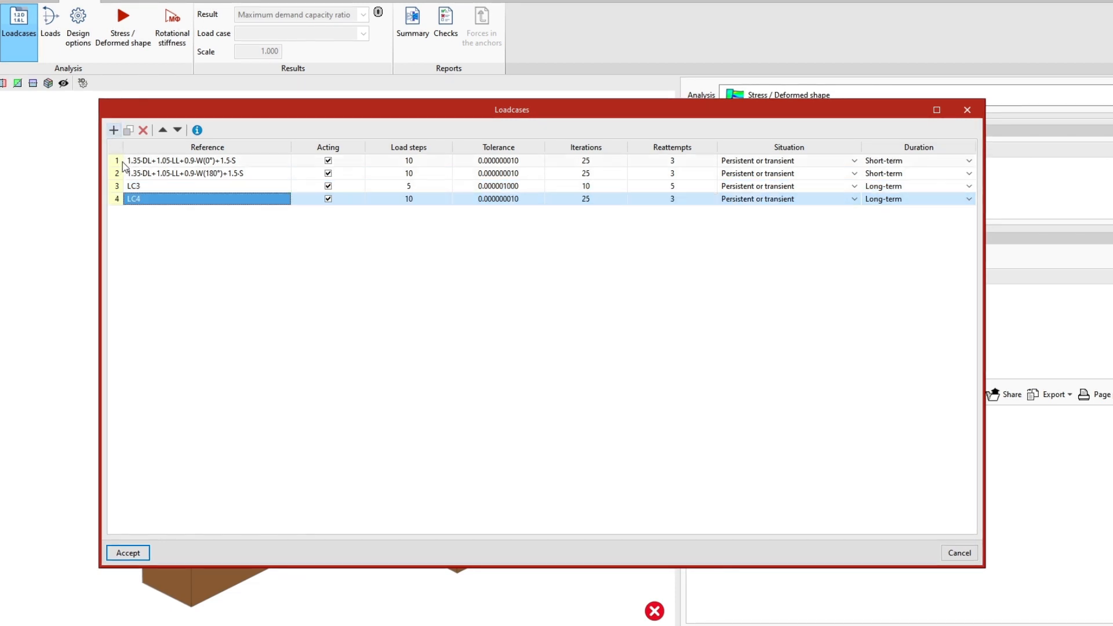
key(Tab)
key(Tab)
key(Tab)
key(Tab)
key(Tab)
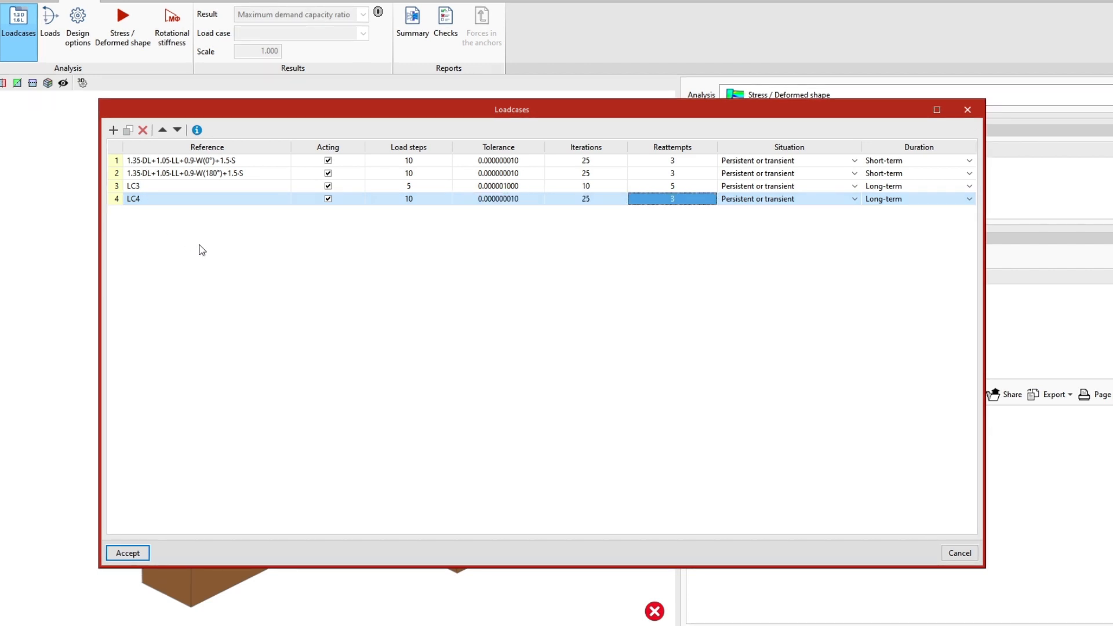
Examine the available situation and duration options for the fourth loadcase without choosing a different one
click(856, 200)
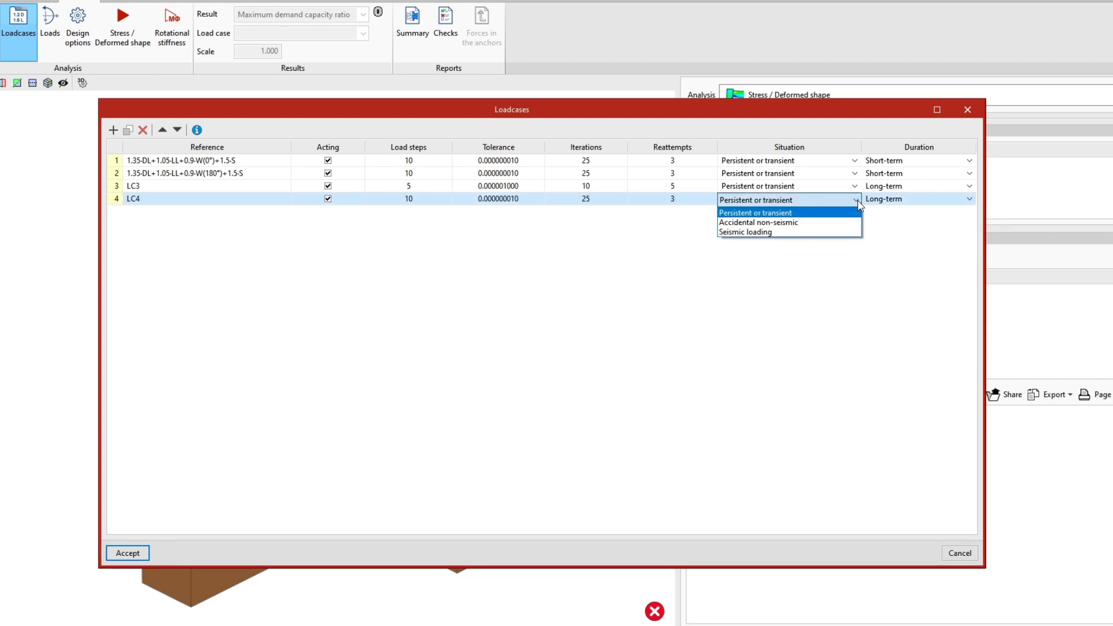
click(858, 243)
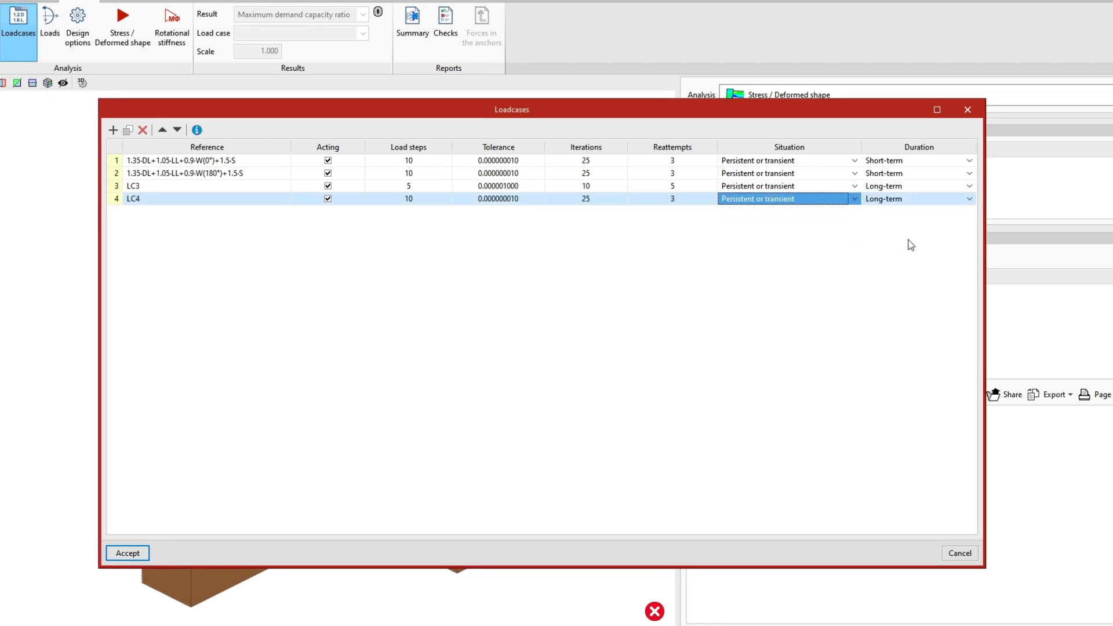
click(970, 199)
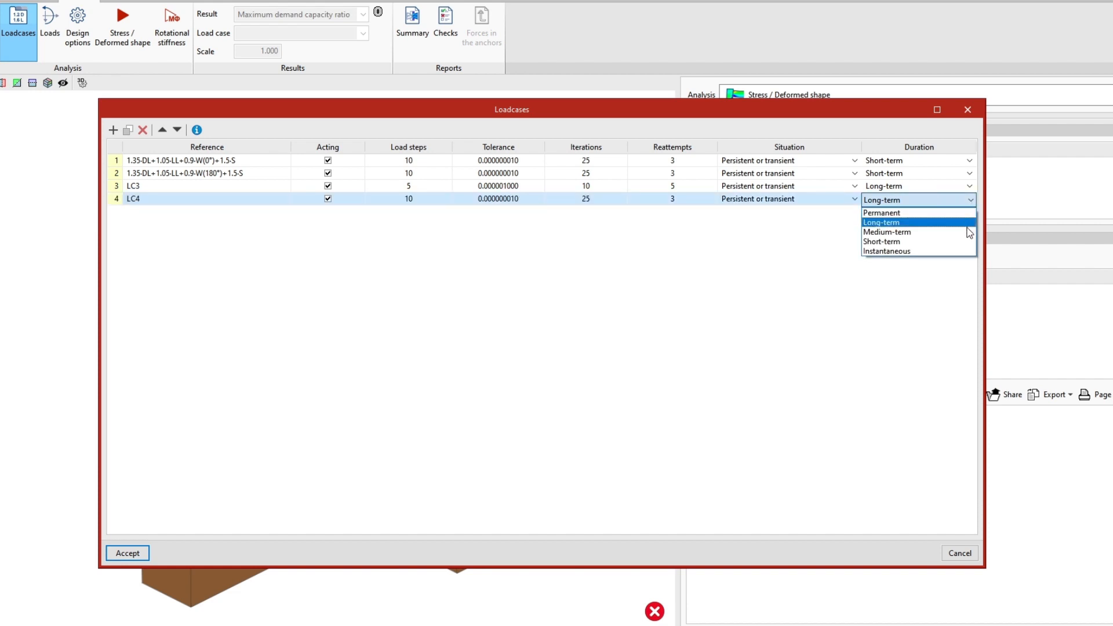
click(972, 271)
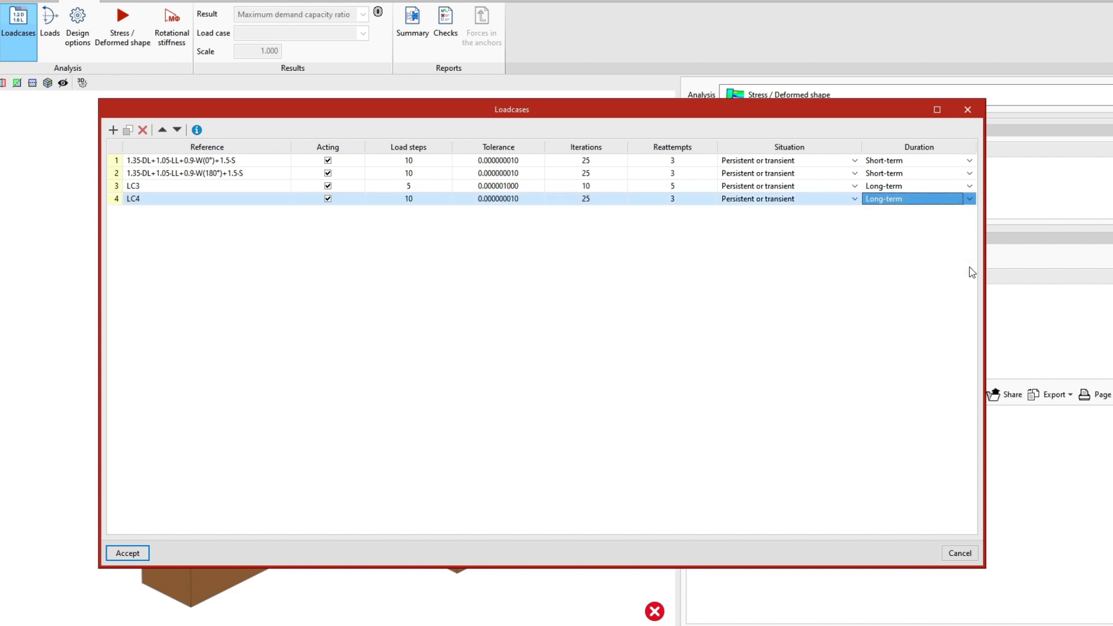